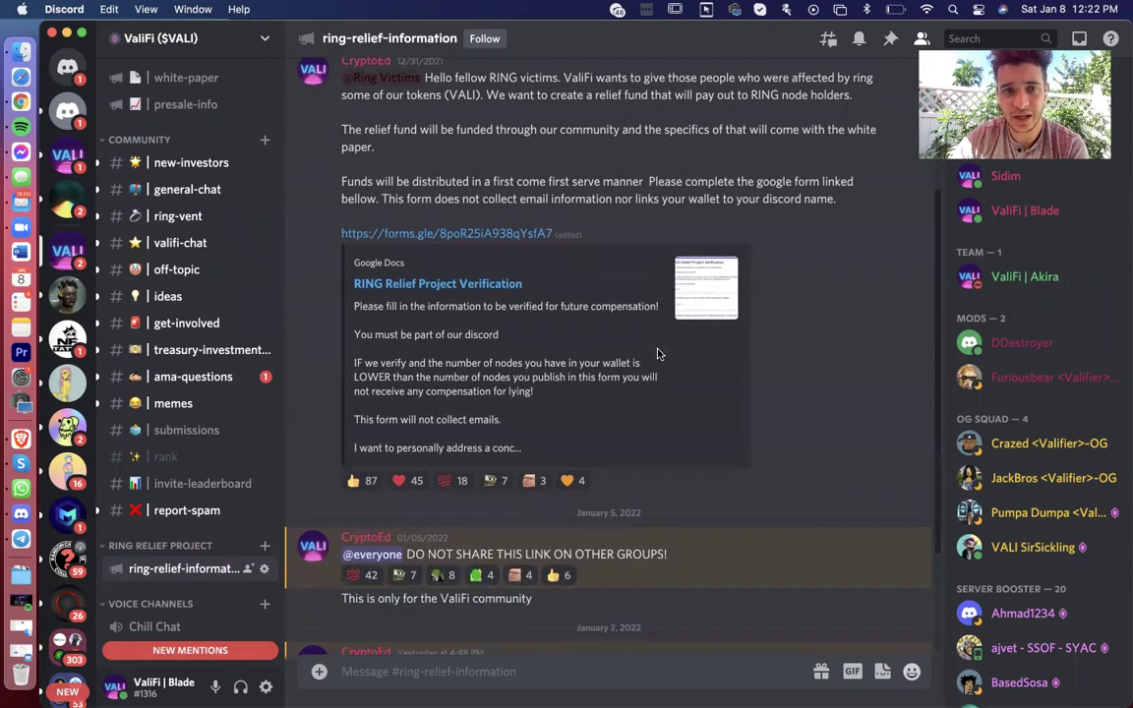
Step: Open the RING Relief Project Verification form linked in the ring-relief-information channel and read its introduction through to the first questions
{"action": "left_click", "coordinate": [463, 234]}
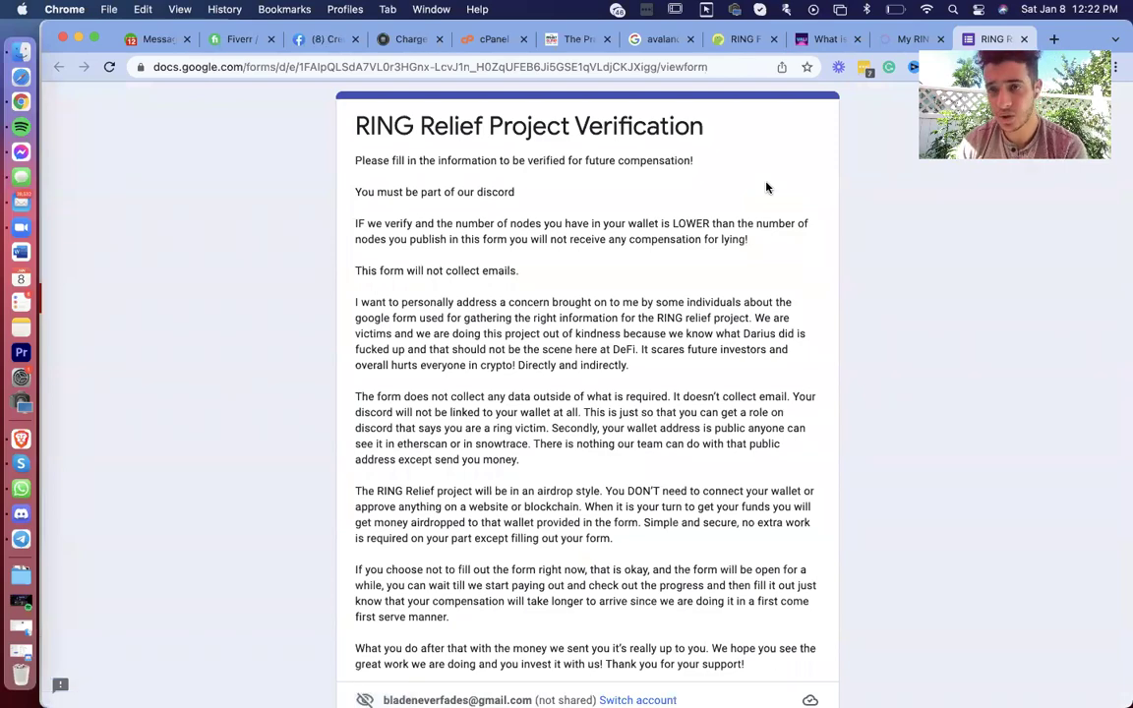
{"action": "scroll", "coordinate": [767, 186], "scroll_direction": "down", "scroll_amount": 5}
{"action": "scroll", "coordinate": [767, 187], "scroll_direction": "up", "scroll_amount": 5}
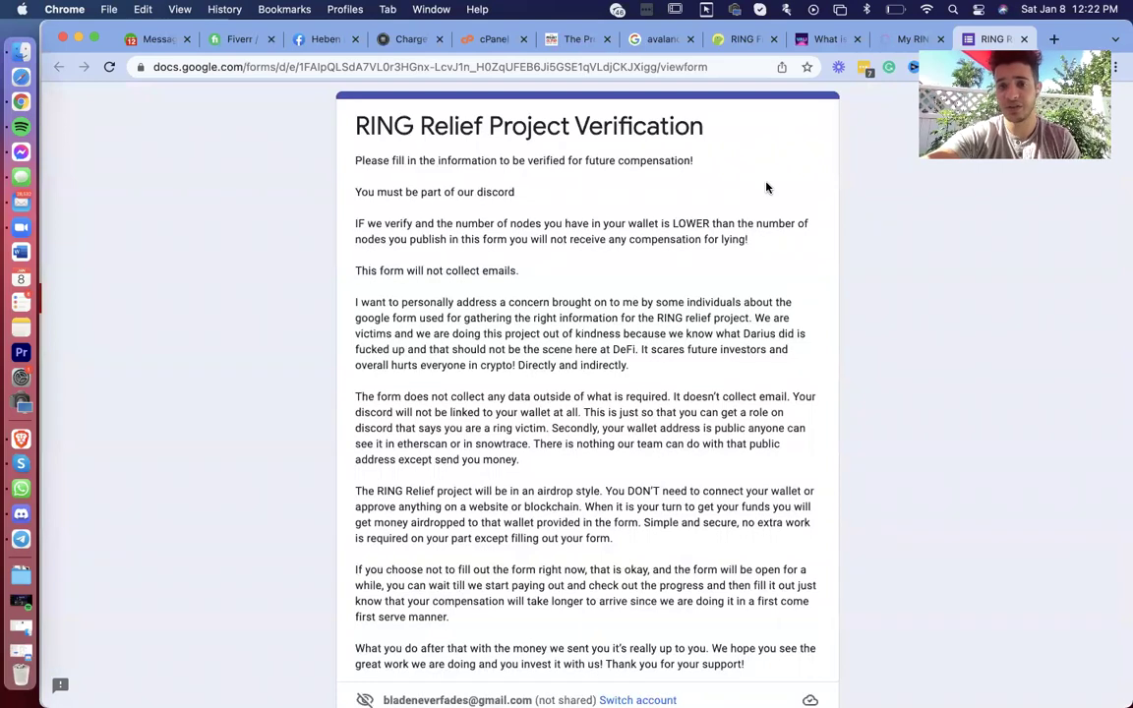
{"action": "scroll", "coordinate": [767, 186], "scroll_direction": "down", "scroll_amount": 5}
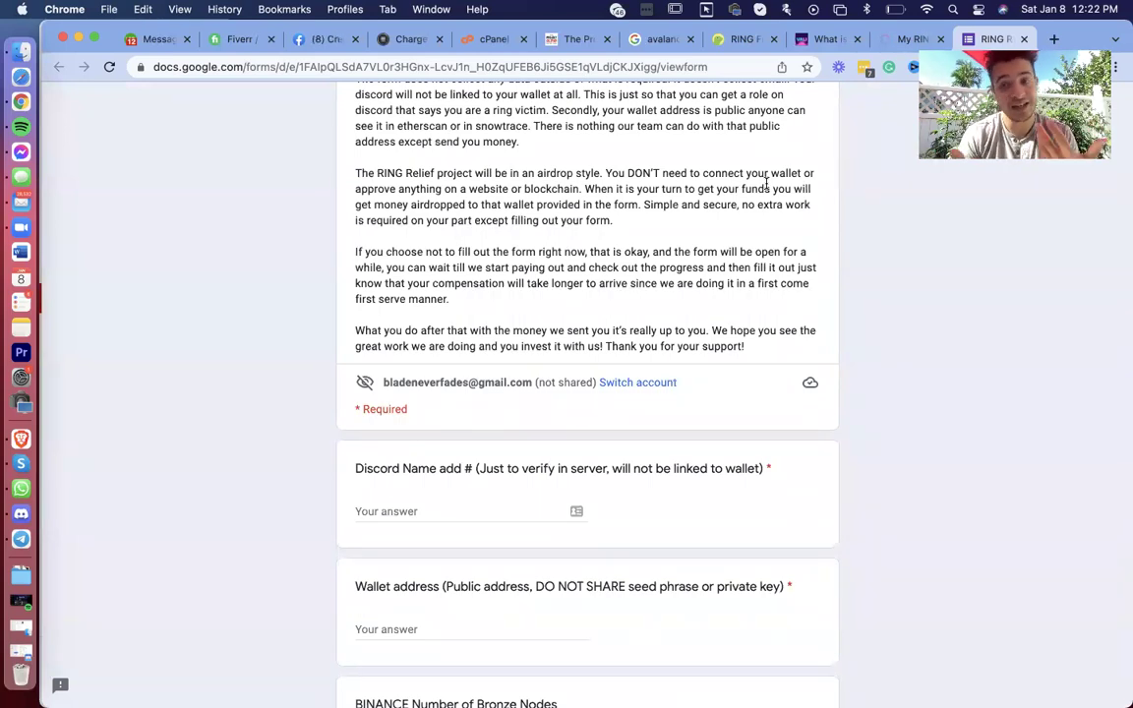
{"action": "scroll", "coordinate": [766, 183], "scroll_direction": "down", "scroll_amount": 3}
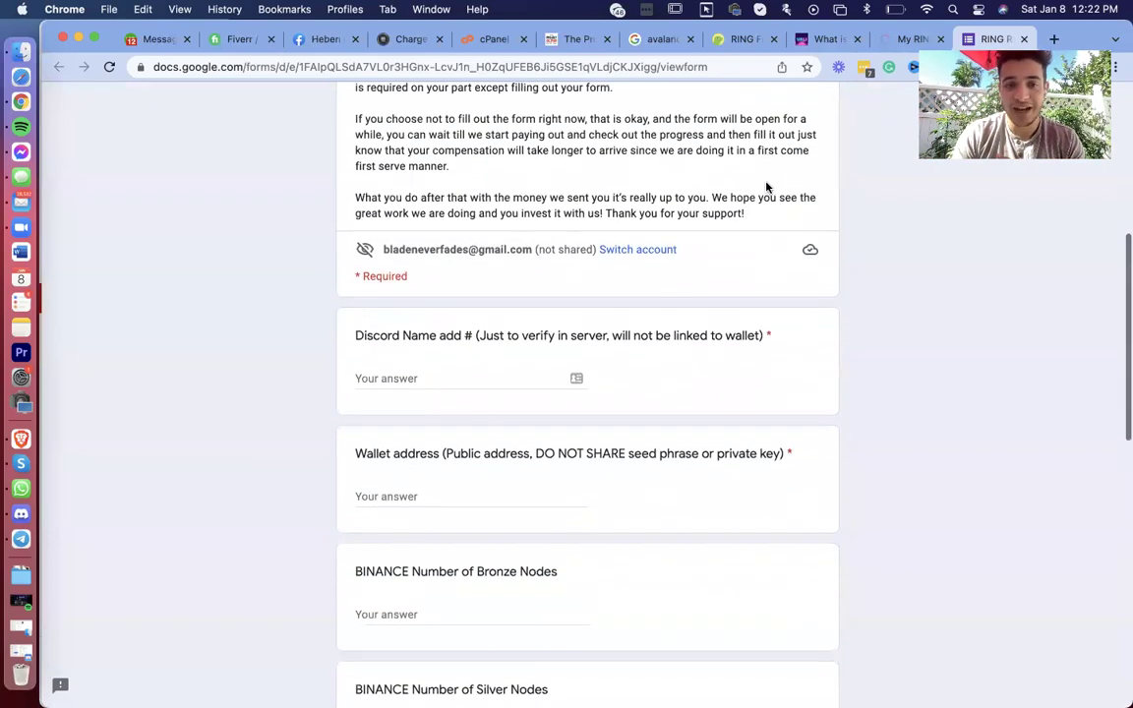
Step: Copy the account's username with its # tag from Discord and enter it as the form's Discord name answer
{"action": "key", "text": "ctrl+Left"}
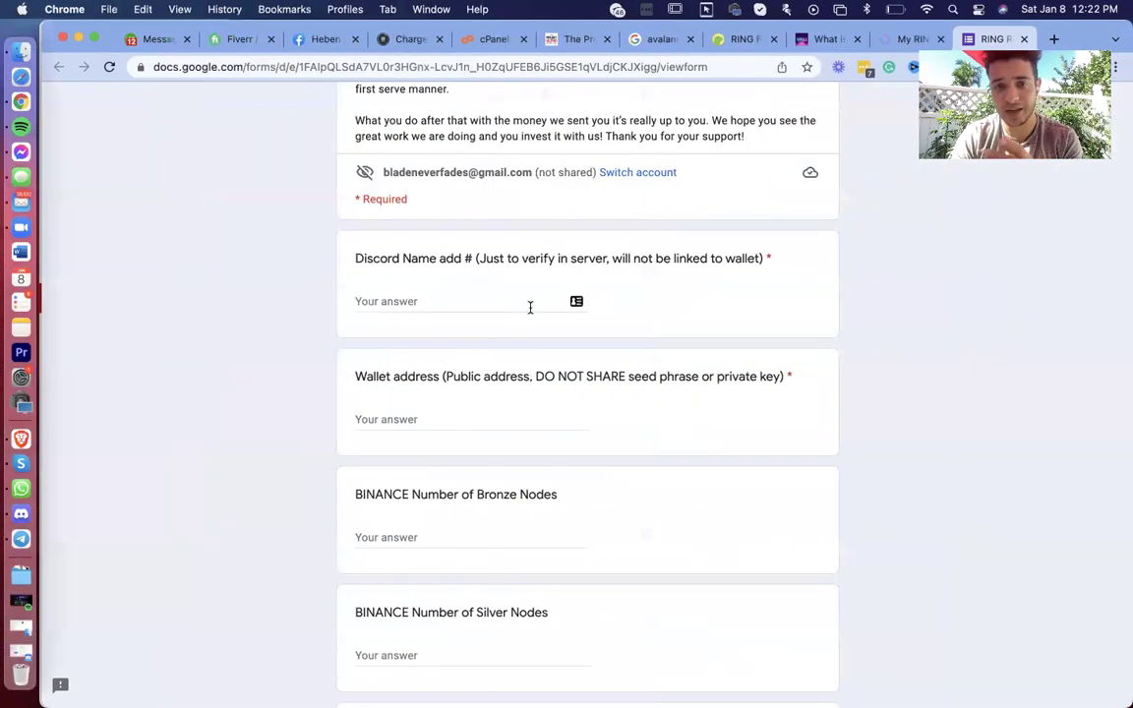
{"action": "key", "text": "ctrl+Left"}
{"action": "left_click", "coordinate": [163, 683]}
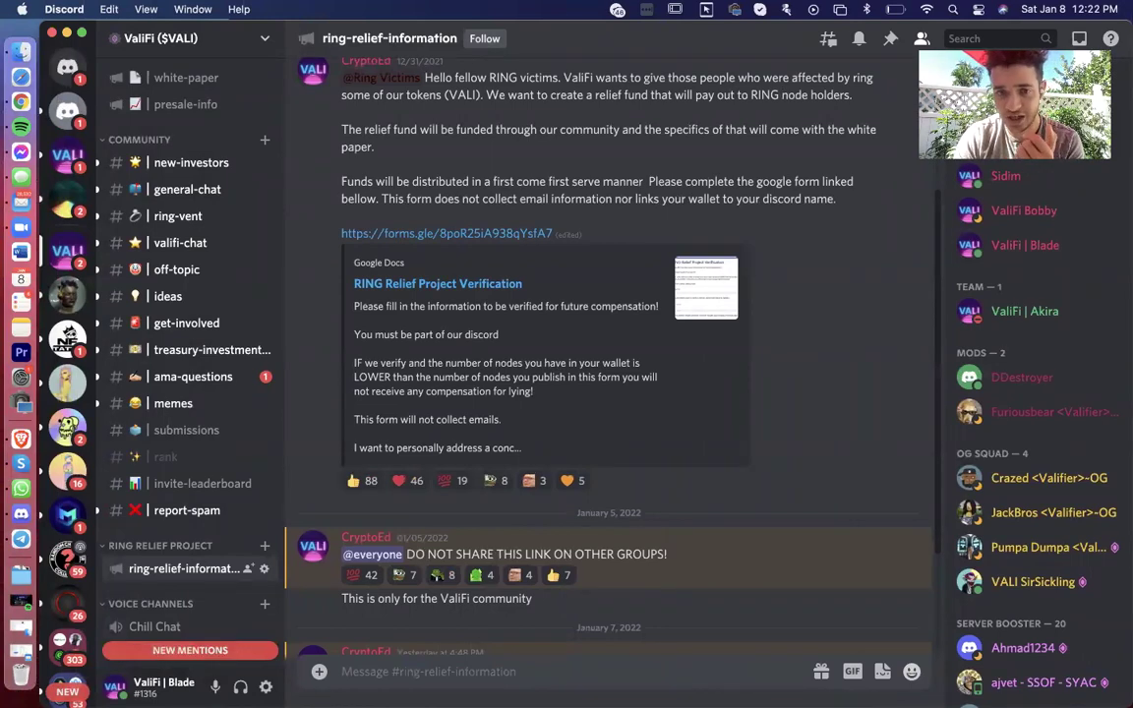
{"action": "key", "text": "ctrl+Right"}
{"action": "left_click", "coordinate": [408, 302]}
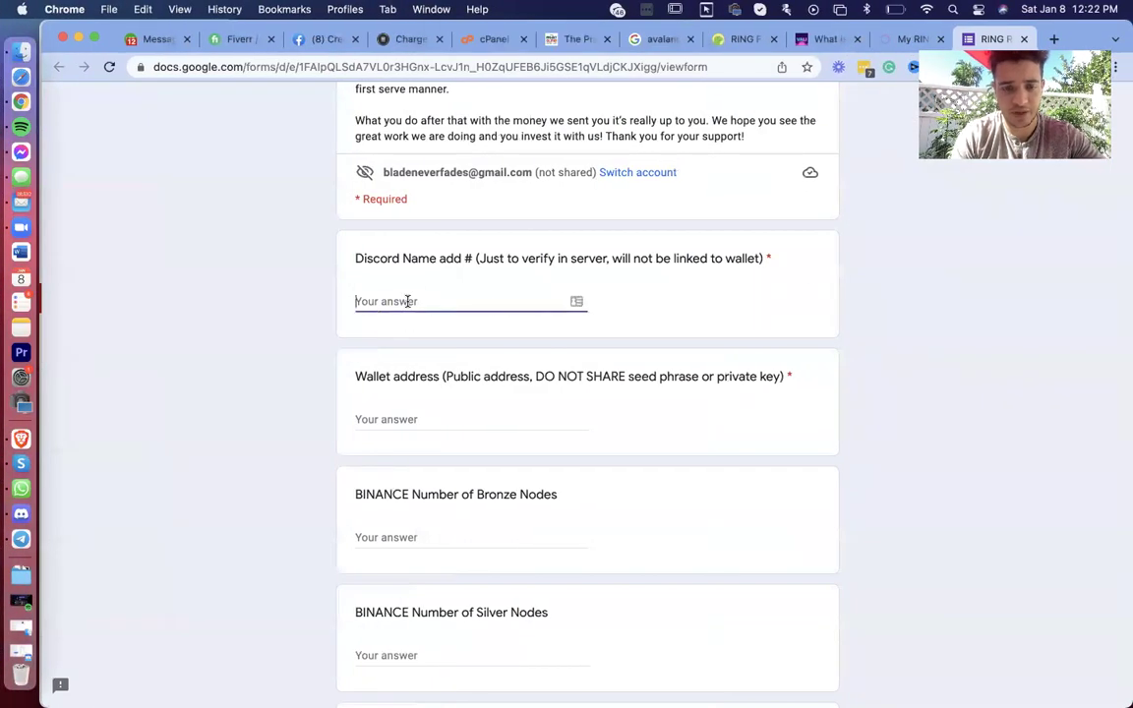
{"action": "key", "text": "super+v"}
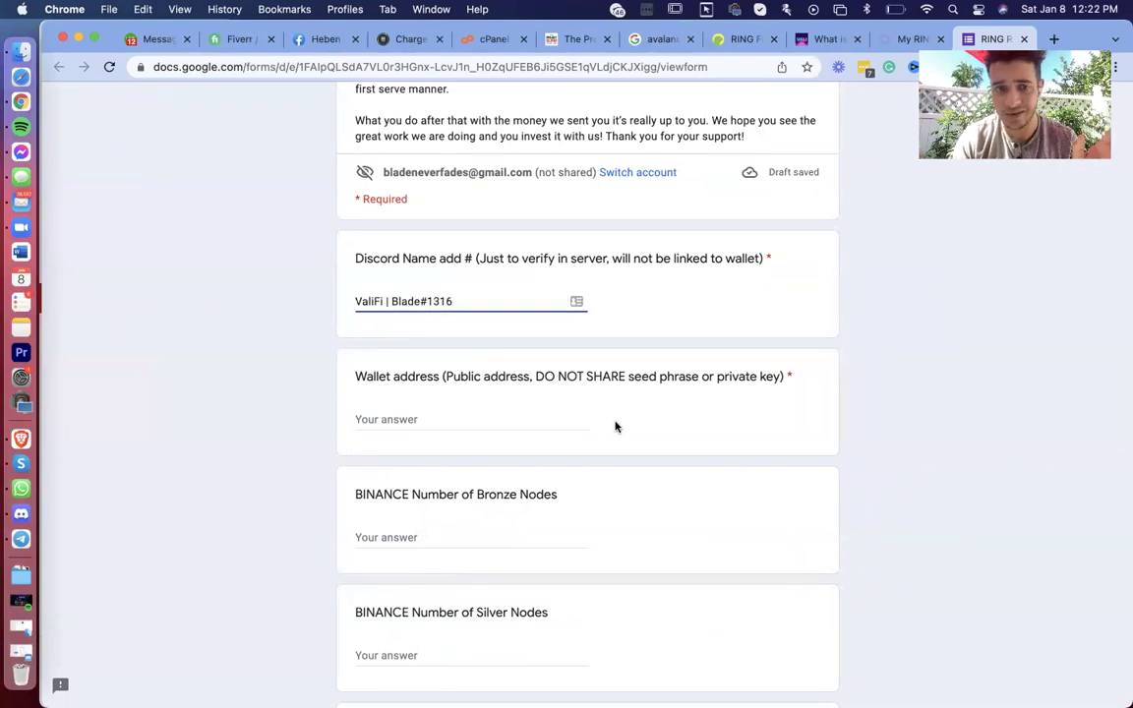
Step: Dismiss the completed swap notice in MetaMask, copy Account 1's public address and paste it as the form's wallet address answer
{"action": "scroll", "coordinate": [615, 425], "scroll_direction": "down", "scroll_amount": 2}
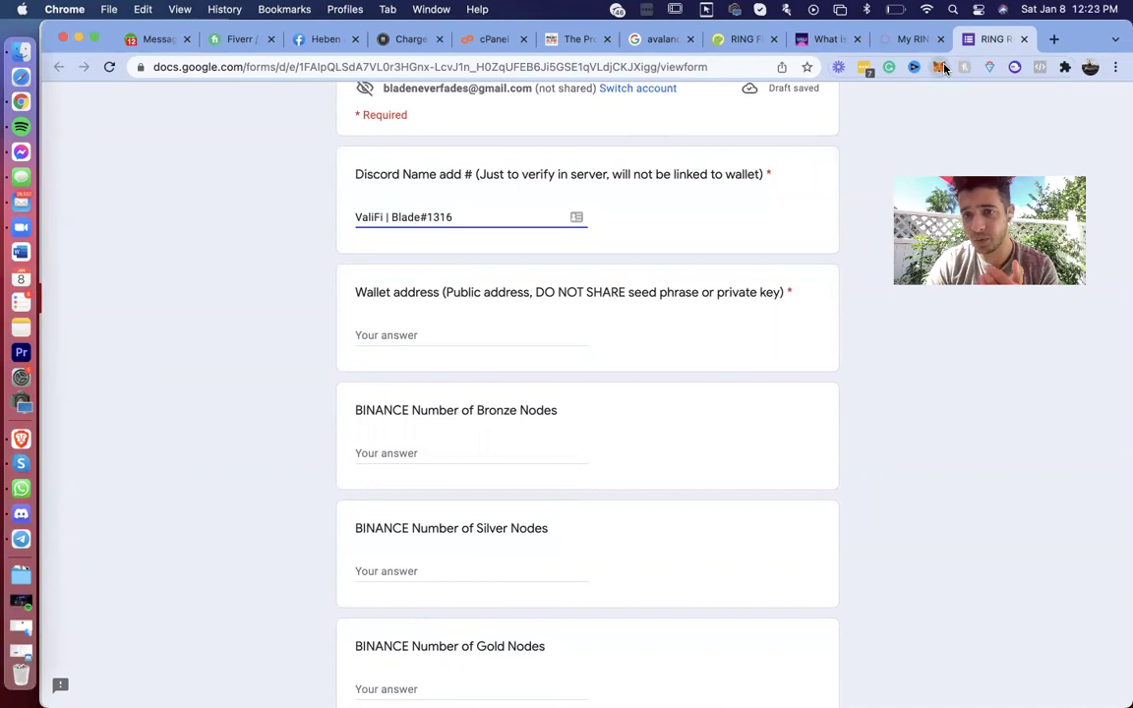
{"action": "left_click", "coordinate": [938, 69]}
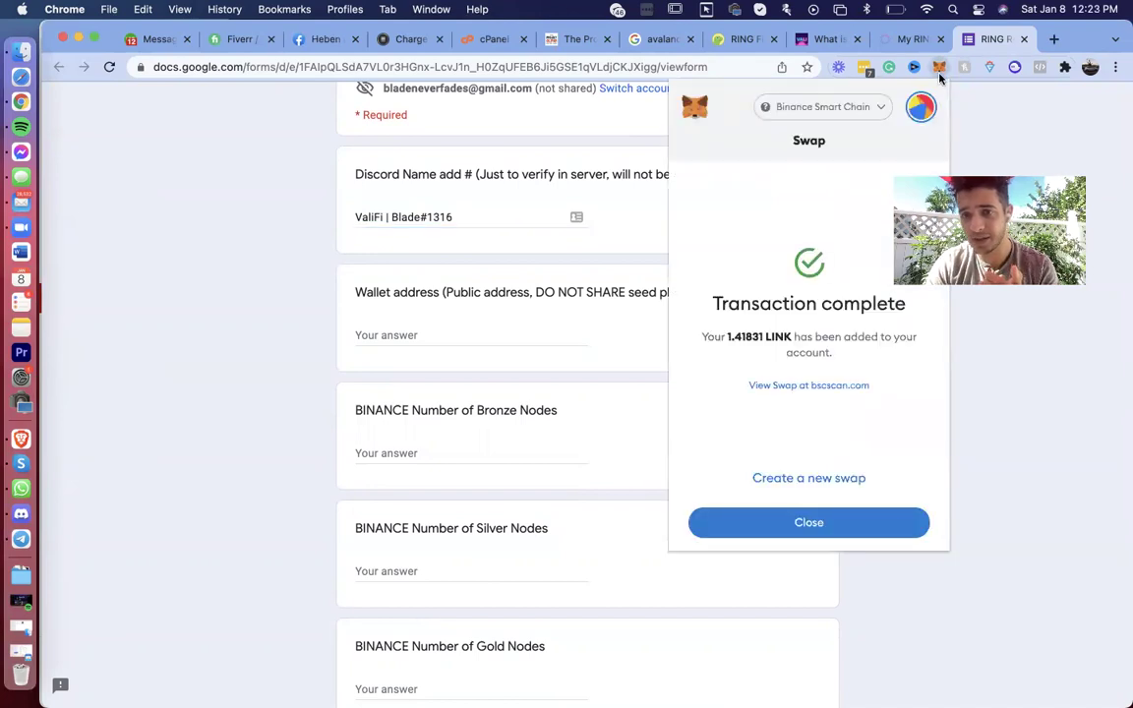
{"action": "left_click", "coordinate": [766, 523]}
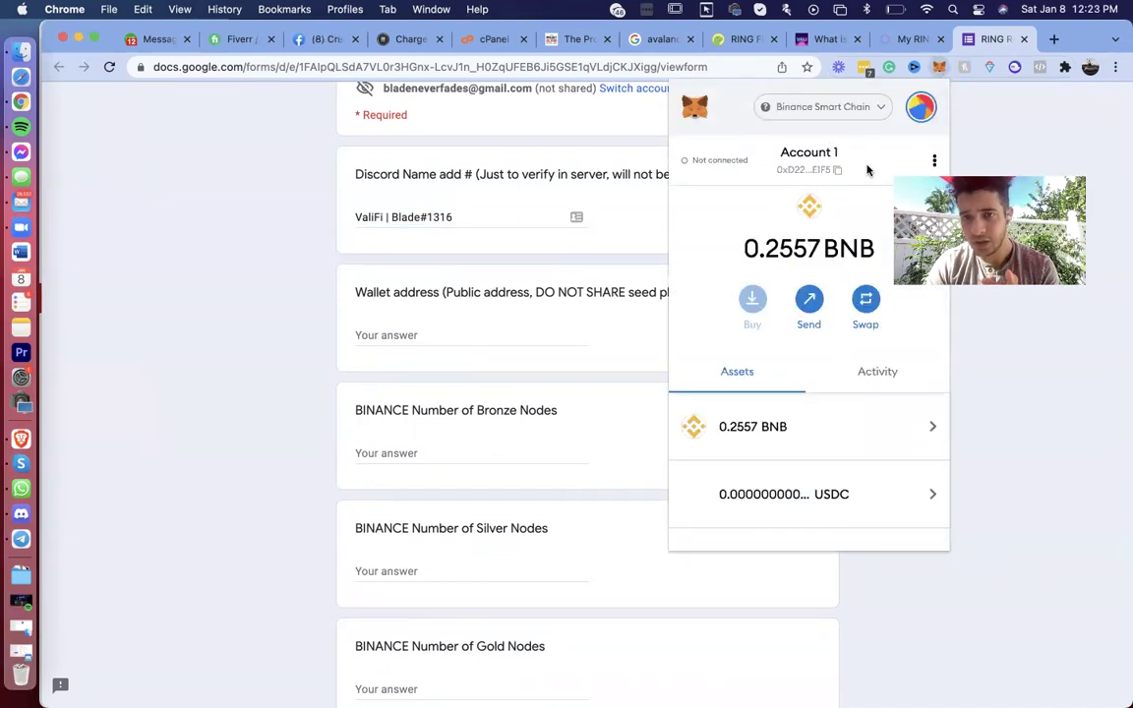
{"action": "left_click", "coordinate": [809, 164]}
{"action": "left_click", "coordinate": [417, 331]}
{"action": "left_click", "coordinate": [400, 331]}
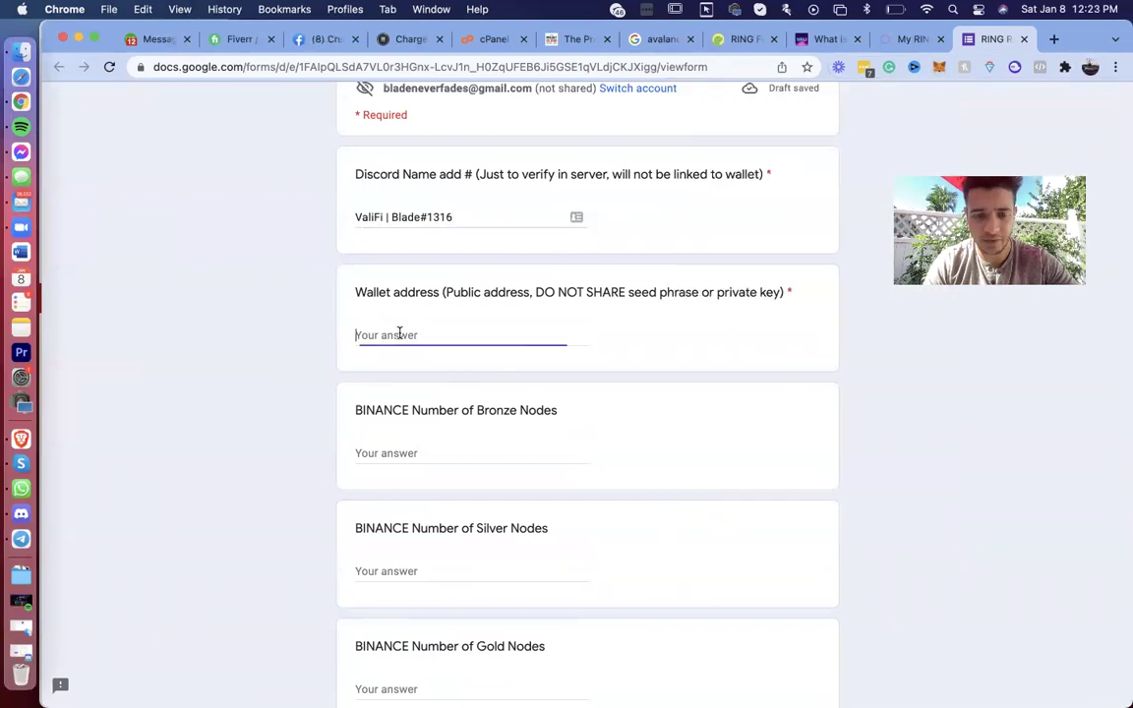
{"action": "key", "text": "super+v"}
Step: Enter 0 for both the BINANCE bronze and BINANCE silver node counts
{"action": "scroll", "coordinate": [546, 433], "scroll_direction": "down", "scroll_amount": 2}
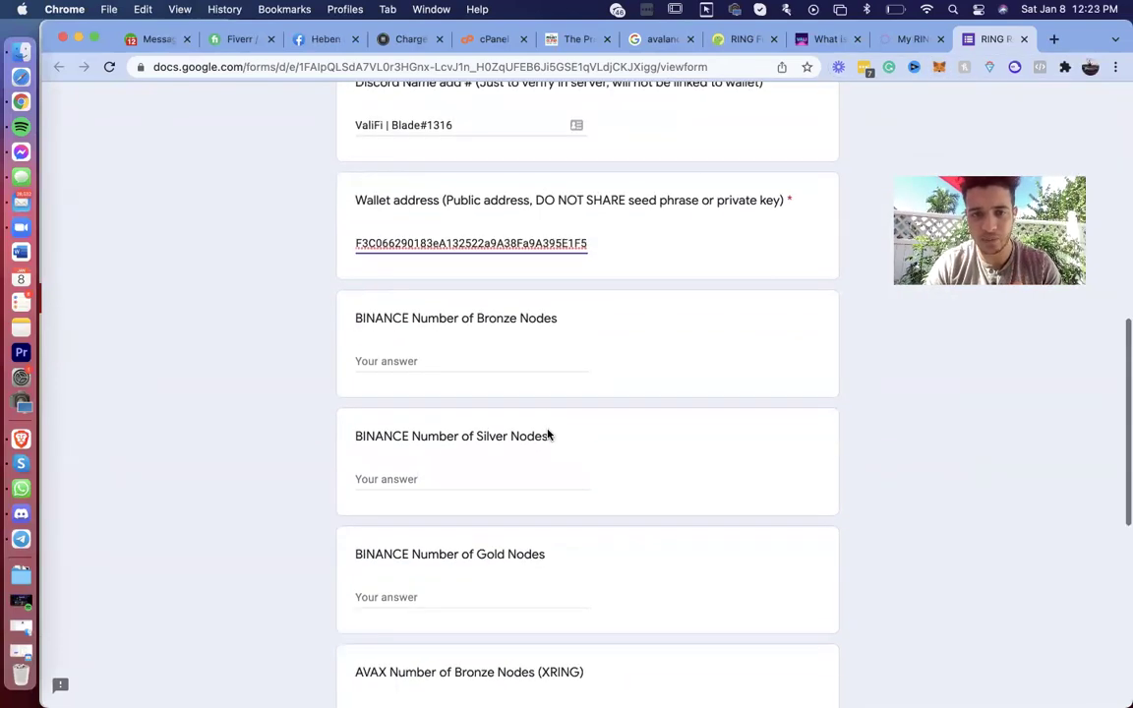
{"action": "left_click", "coordinate": [458, 354]}
{"action": "type", "text": "0"}
{"action": "left_click", "coordinate": [428, 472]}
{"action": "type", "text": "0"}
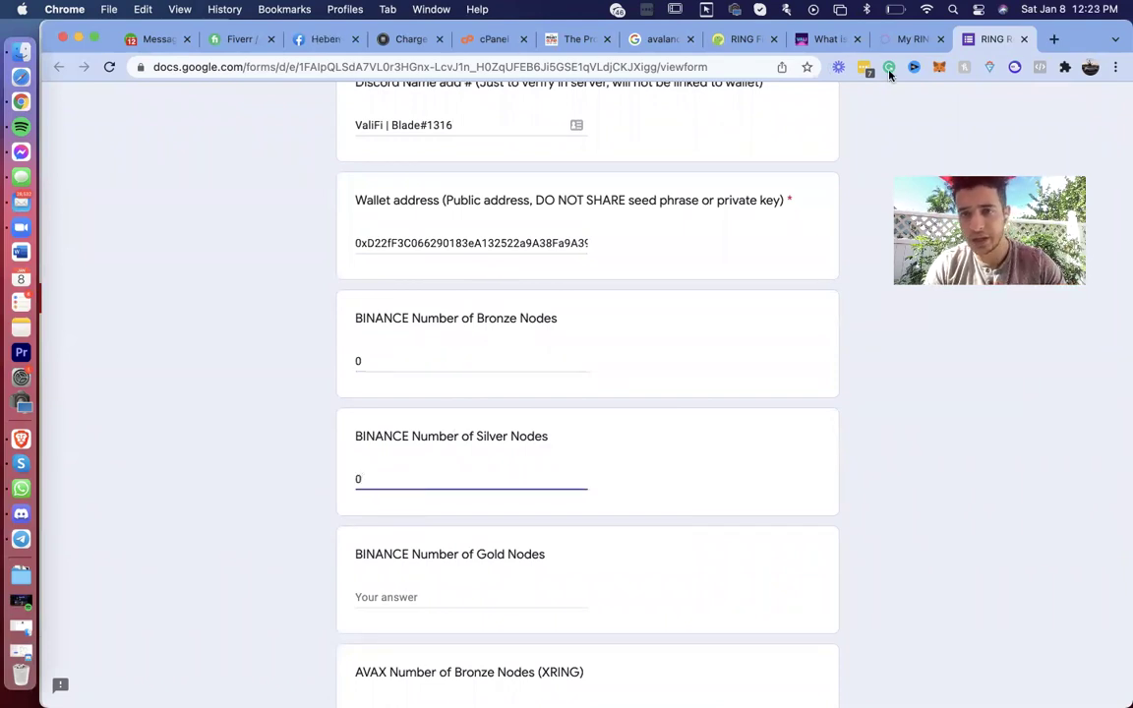
Step: Check the My Nodes list on app.ring.financial and enter 22 as the BINANCE number of gold nodes in the form
{"action": "left_click", "coordinate": [917, 39]}
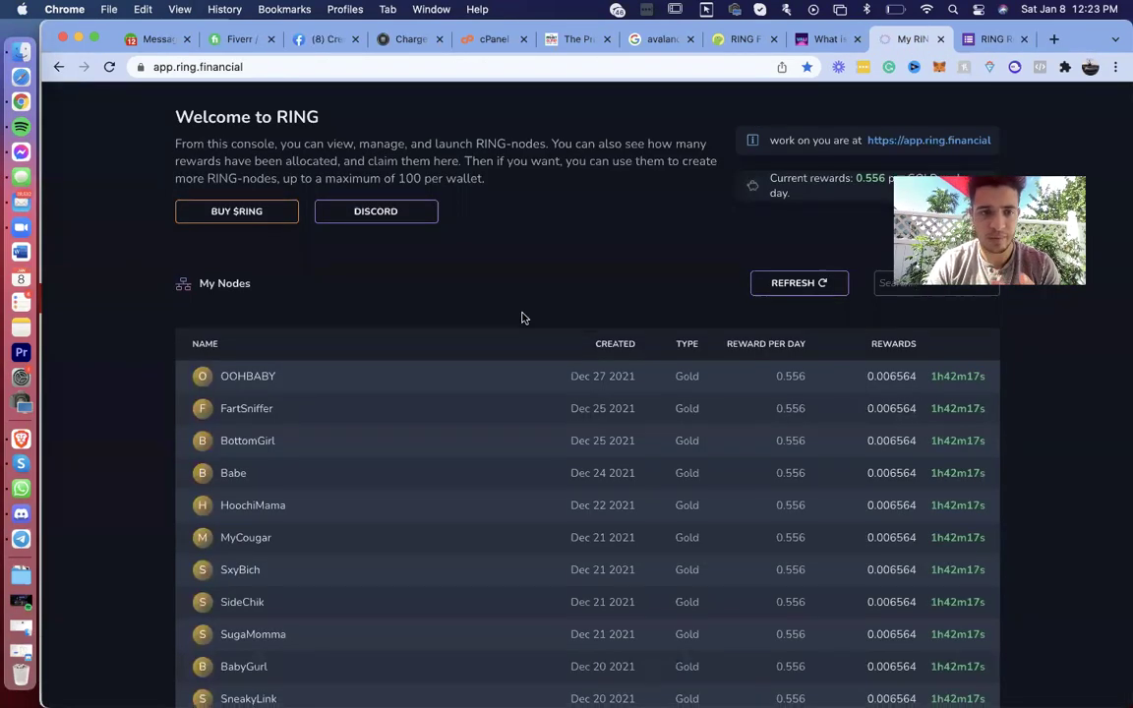
{"action": "scroll", "coordinate": [521, 317], "scroll_direction": "down", "scroll_amount": 5}
{"action": "scroll", "coordinate": [521, 317], "scroll_direction": "down", "scroll_amount": 3}
{"action": "scroll", "coordinate": [521, 317], "scroll_direction": "up", "scroll_amount": 8}
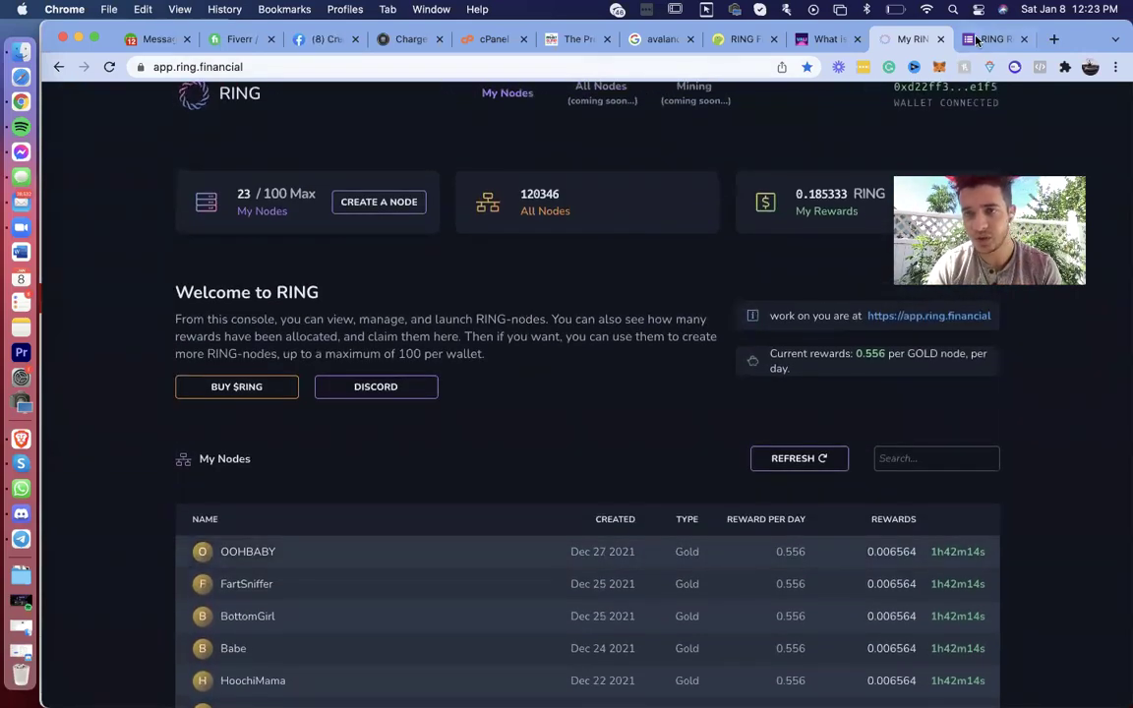
{"action": "key", "text": "ctrl+Tab"}
{"action": "scroll", "coordinate": [412, 403], "scroll_direction": "down", "scroll_amount": 4}
{"action": "left_click", "coordinate": [399, 418]}
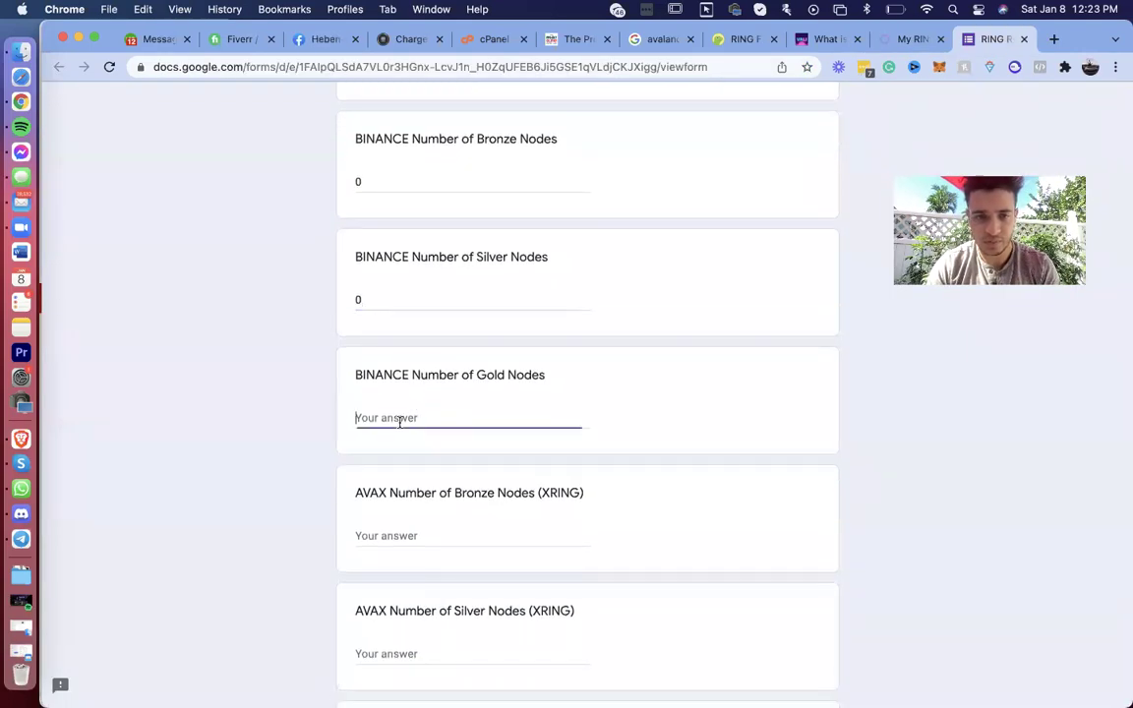
{"action": "type", "text": "22"}
Step: Enter 0 for the AVAX bronze, silver and gold node counts and agree to the certification that the information is accurate
{"action": "scroll", "coordinate": [413, 394], "scroll_direction": "down", "scroll_amount": 4}
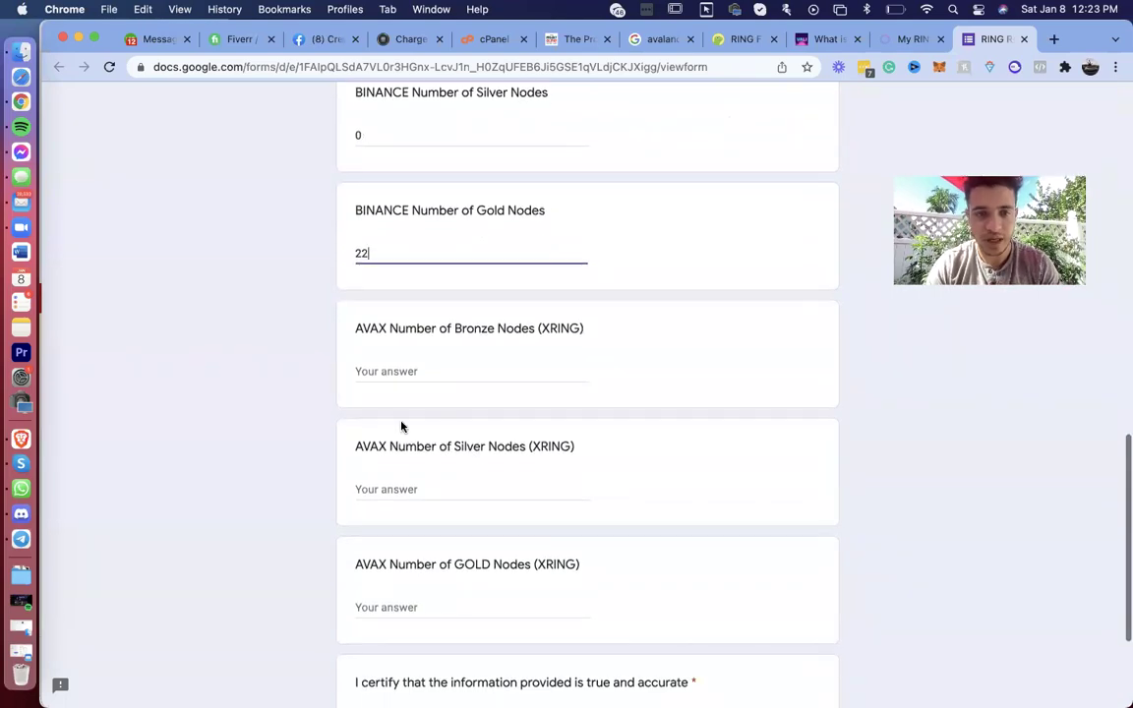
{"action": "left_click", "coordinate": [433, 370]}
{"action": "type", "text": "0"}
{"action": "scroll", "coordinate": [399, 404], "scroll_direction": "down", "scroll_amount": 2}
{"action": "left_click", "coordinate": [391, 396]}
{"action": "type", "text": "0"}
{"action": "left_click", "coordinate": [391, 517]}
{"action": "type", "text": "0"}
{"action": "scroll", "coordinate": [388, 531], "scroll_direction": "down", "scroll_amount": 3}
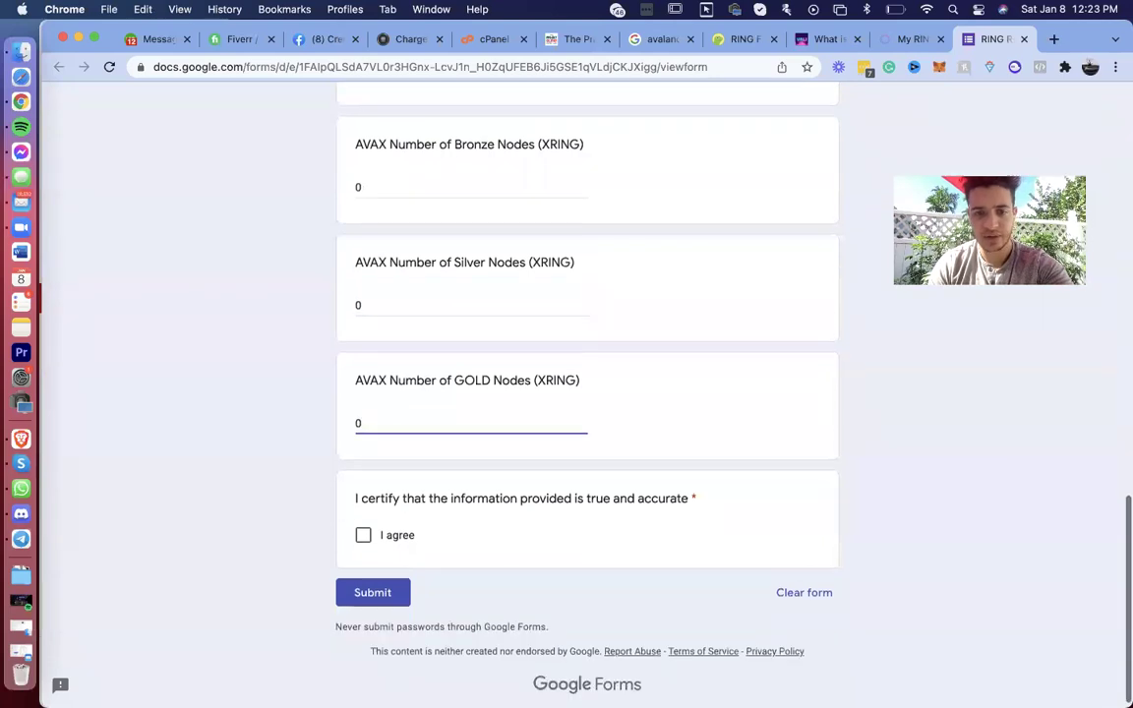
{"action": "left_click", "coordinate": [364, 528]}
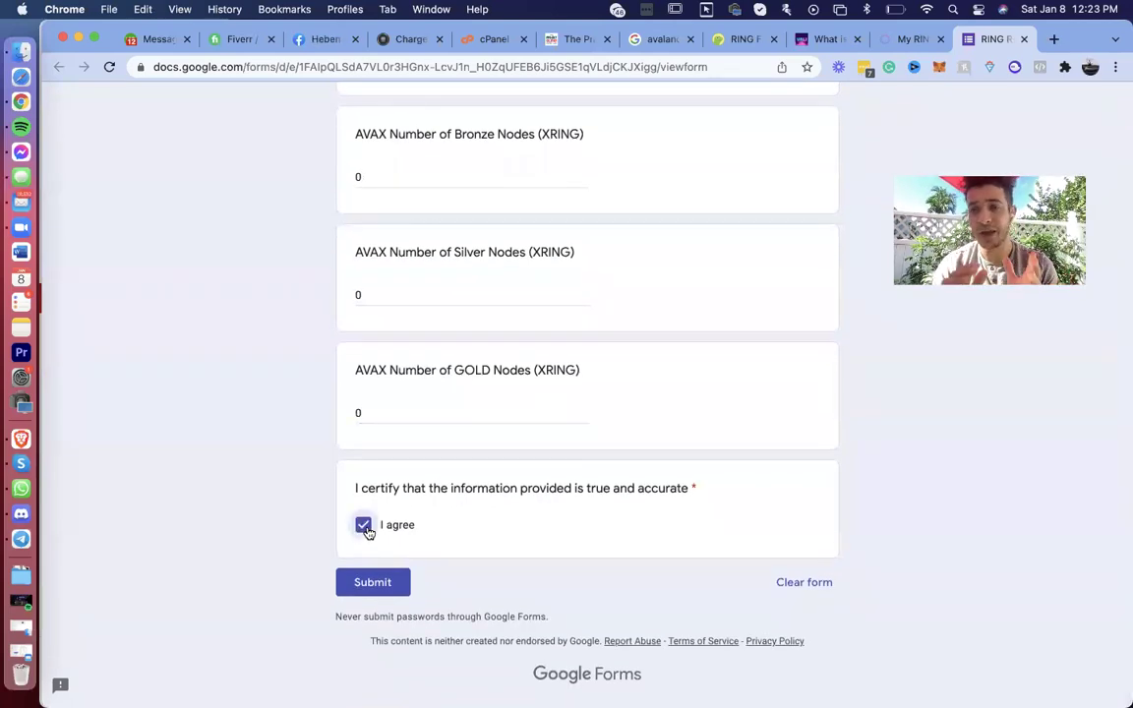